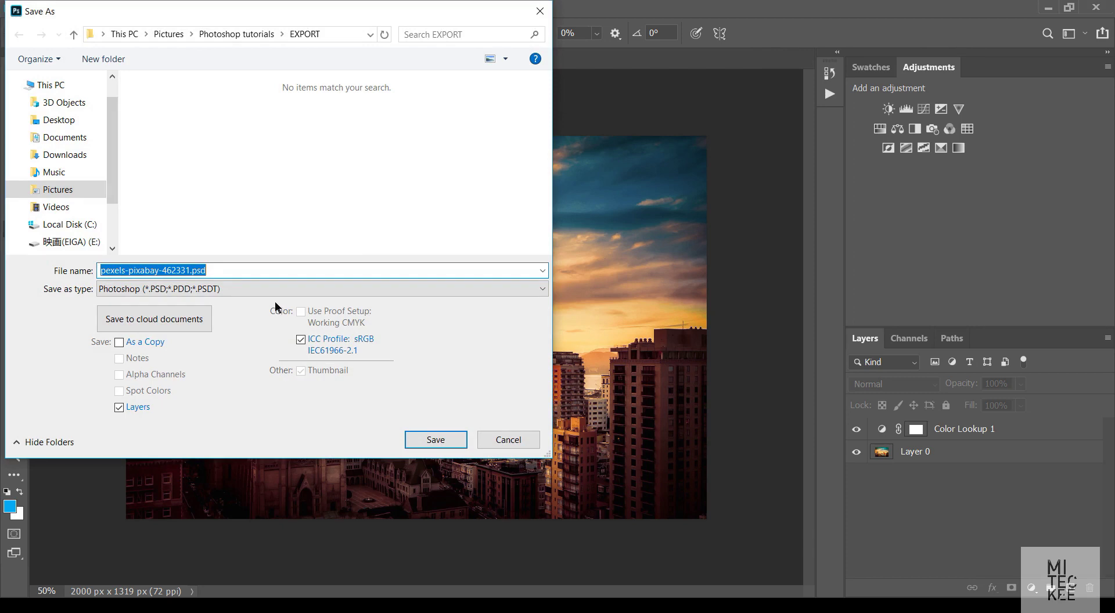
Save a JPEG copy of the image named CITY in the EXPORT folder, accepting the offered JPEG options.
left_click(283, 289)
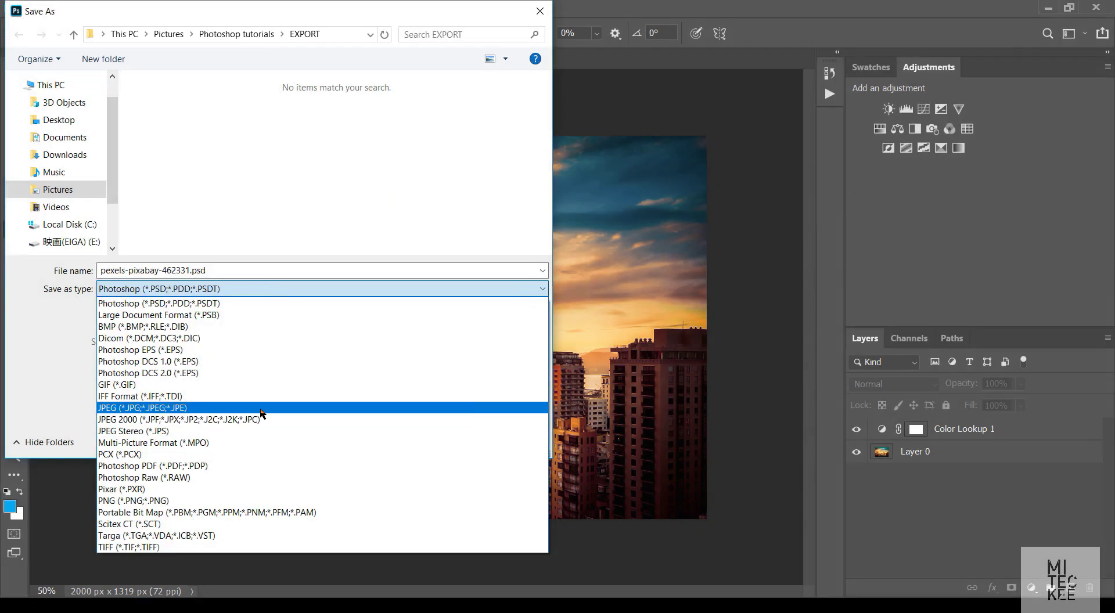
left_click(260, 409)
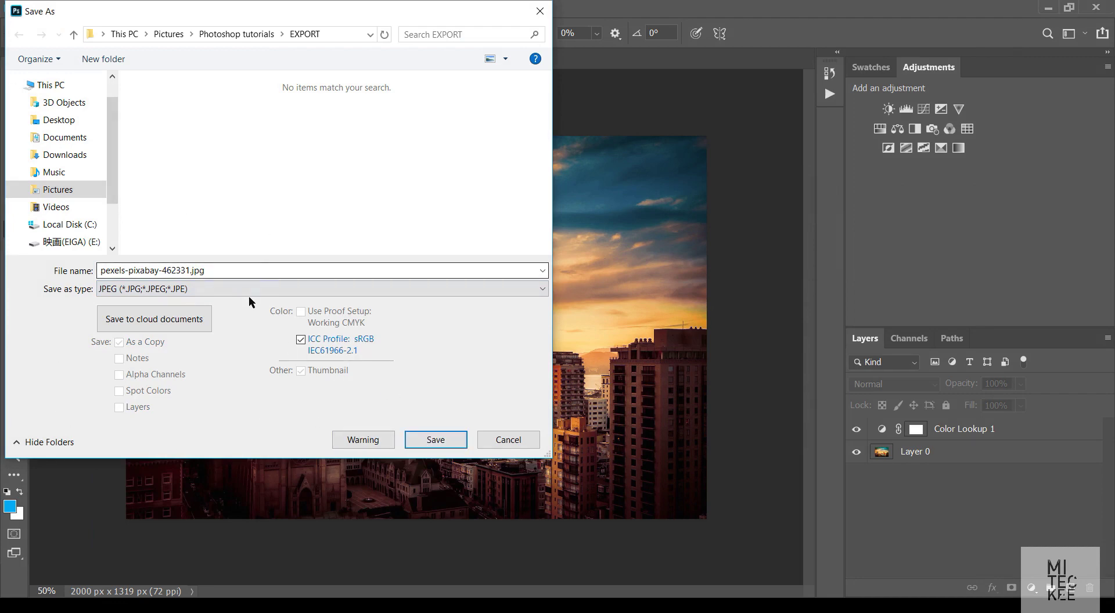
left_click(276, 273)
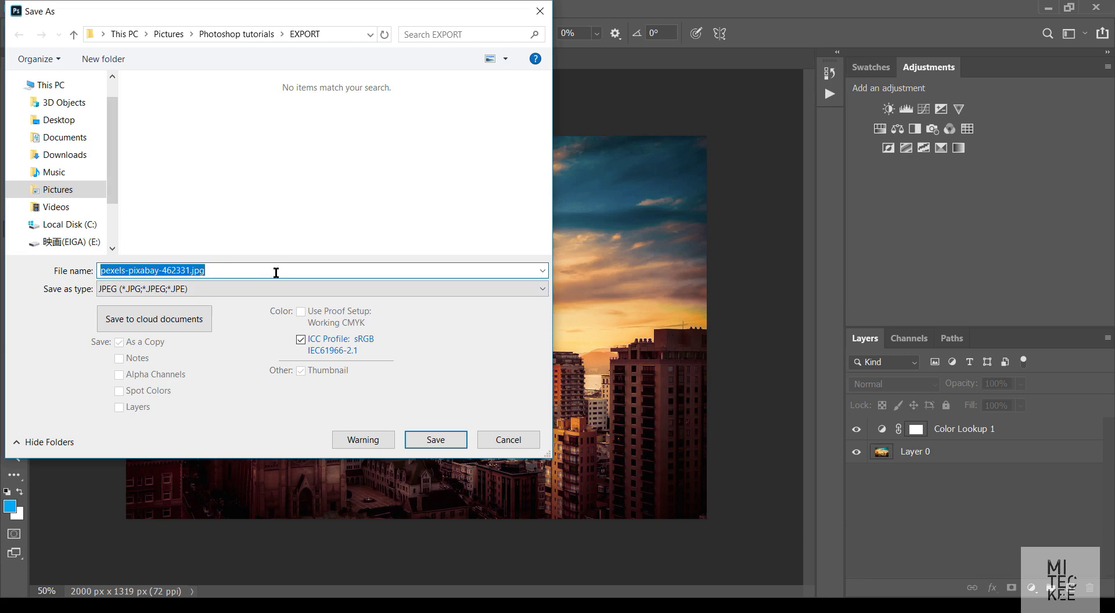
key("BackSpace")
type("CITY")
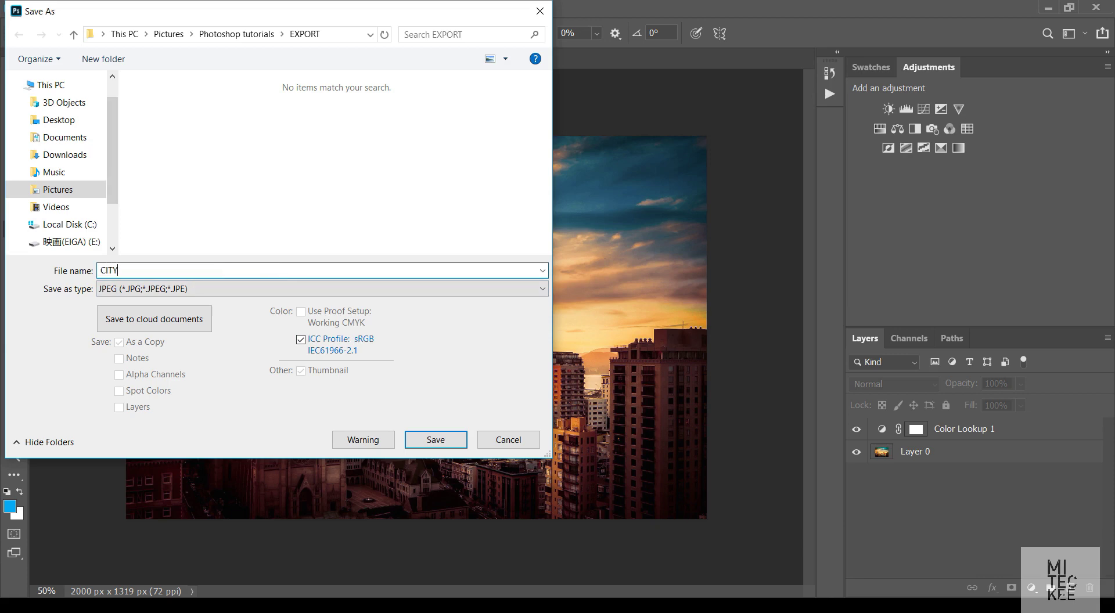
left_click(436, 440)
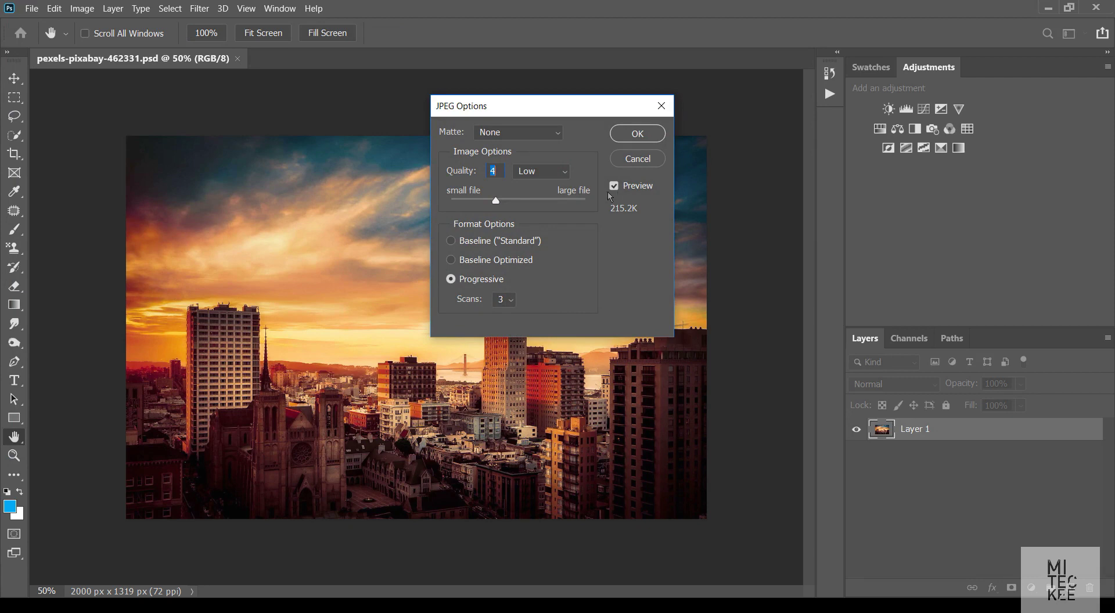
left_click(634, 131)
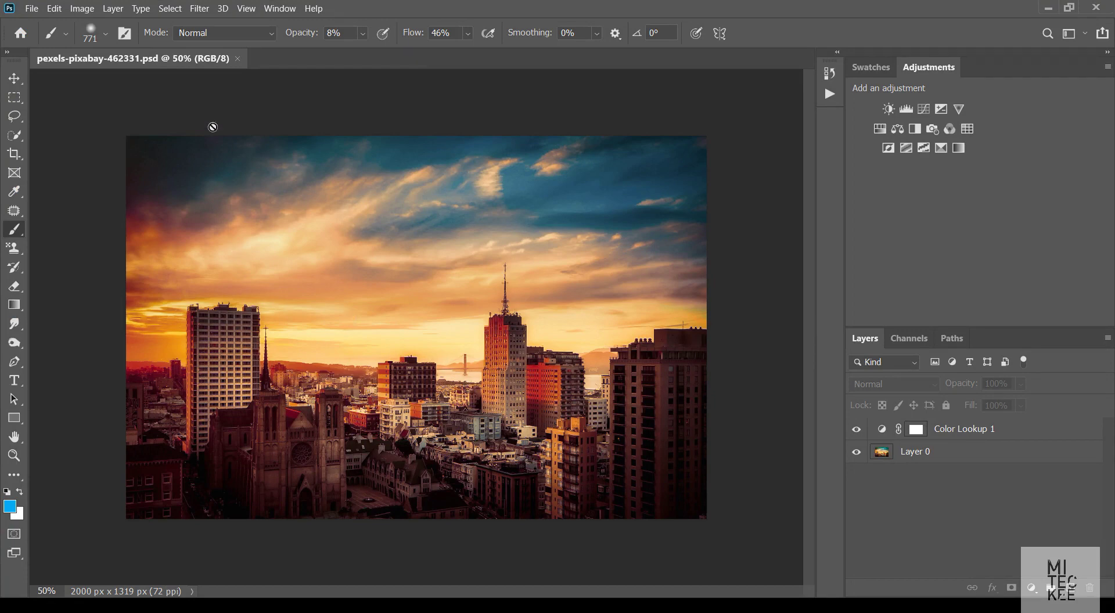
Quick-export the image as a PNG named CITY2 and check the exported files in the EXPORT folder.
left_click(32, 8)
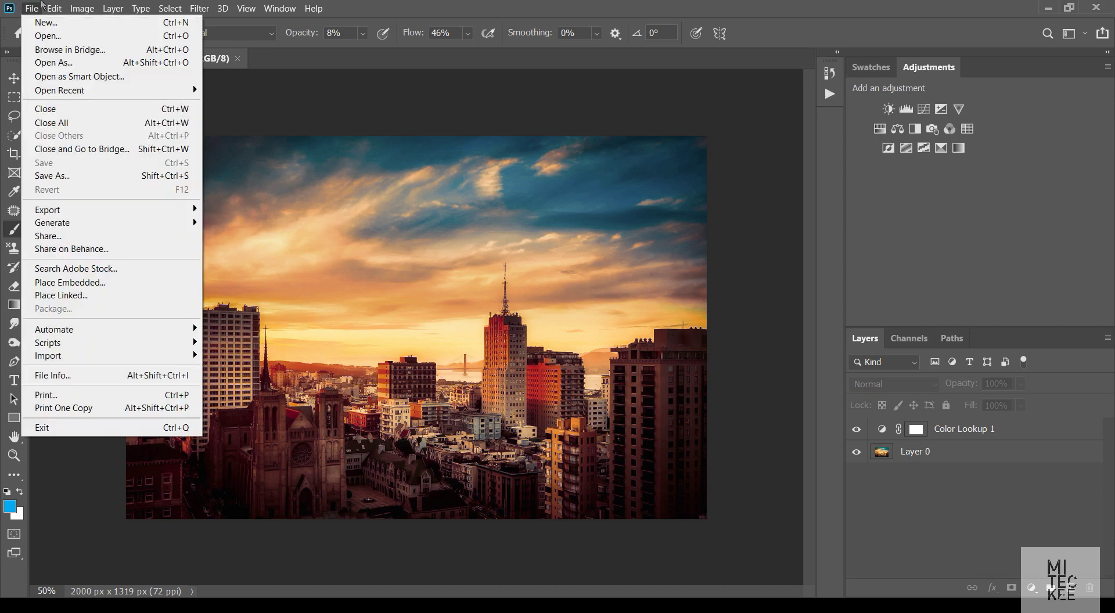
left_click(55, 8)
mouse_move(32, 8)
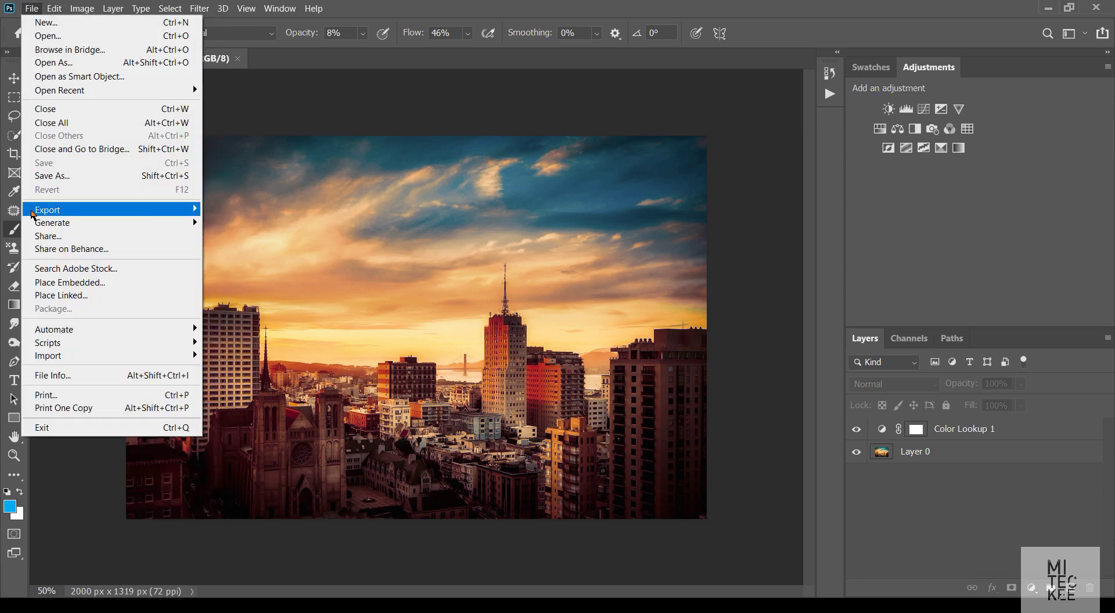
mouse_move(192, 208)
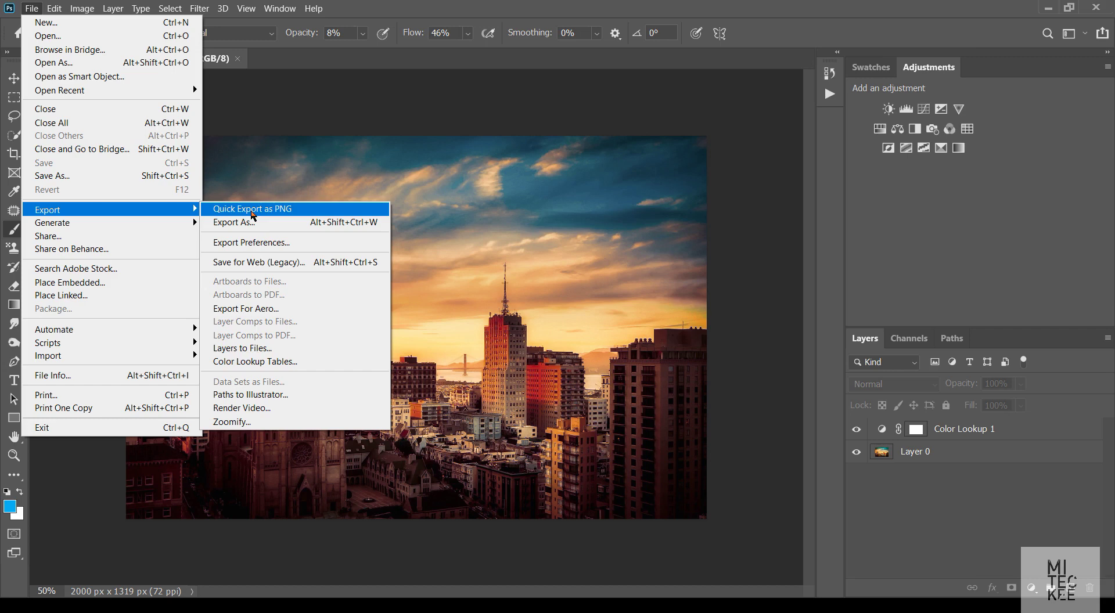
left_click(252, 213)
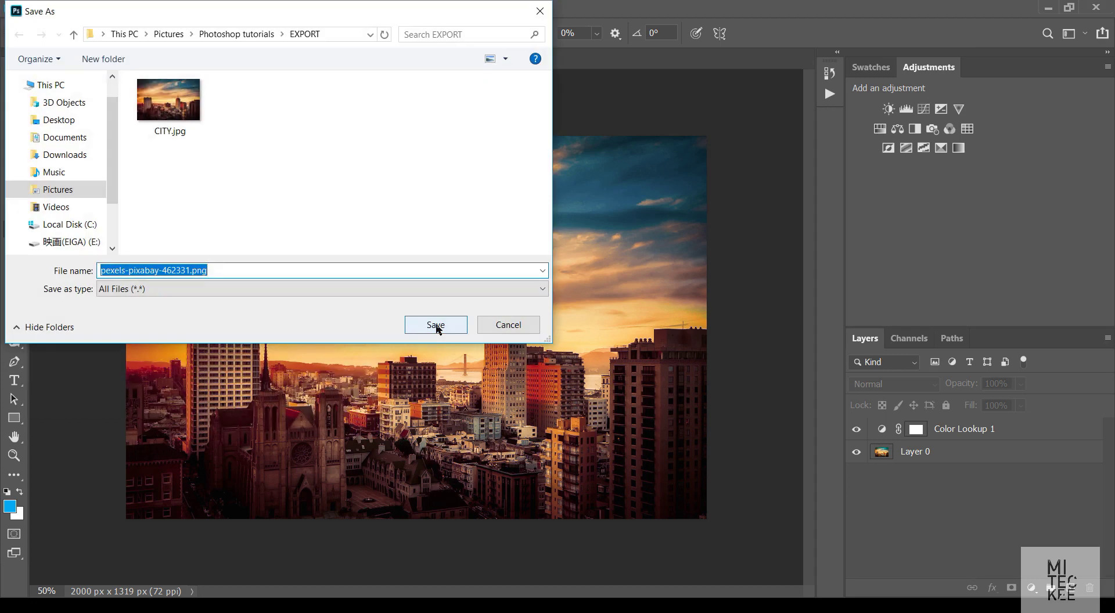
key("BackSpace")
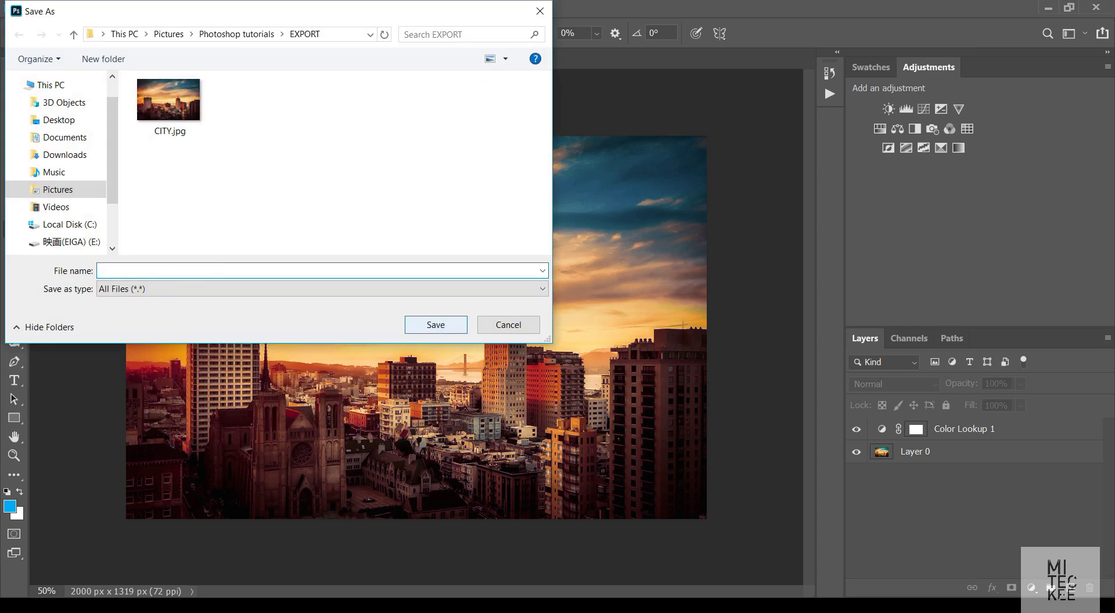
type("CITY")
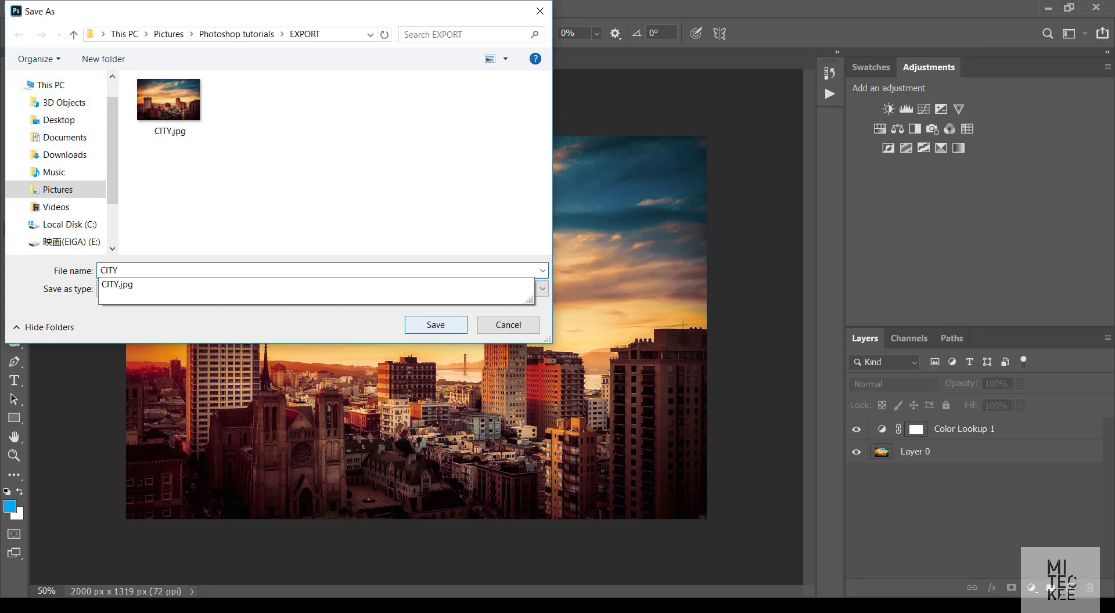
type("2")
left_click(435, 325)
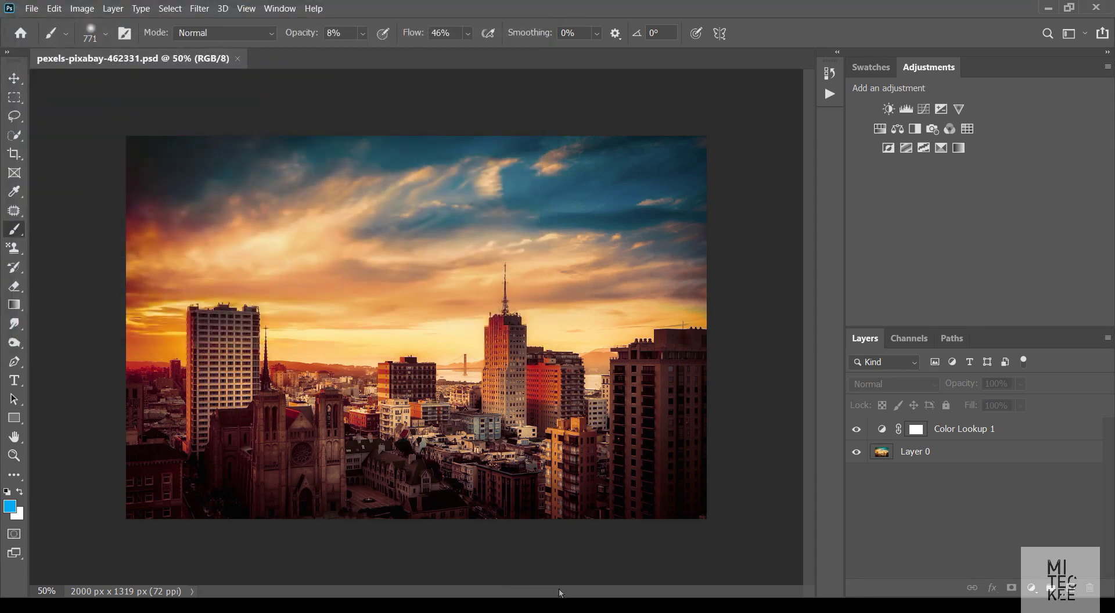
key("alt+Tab")
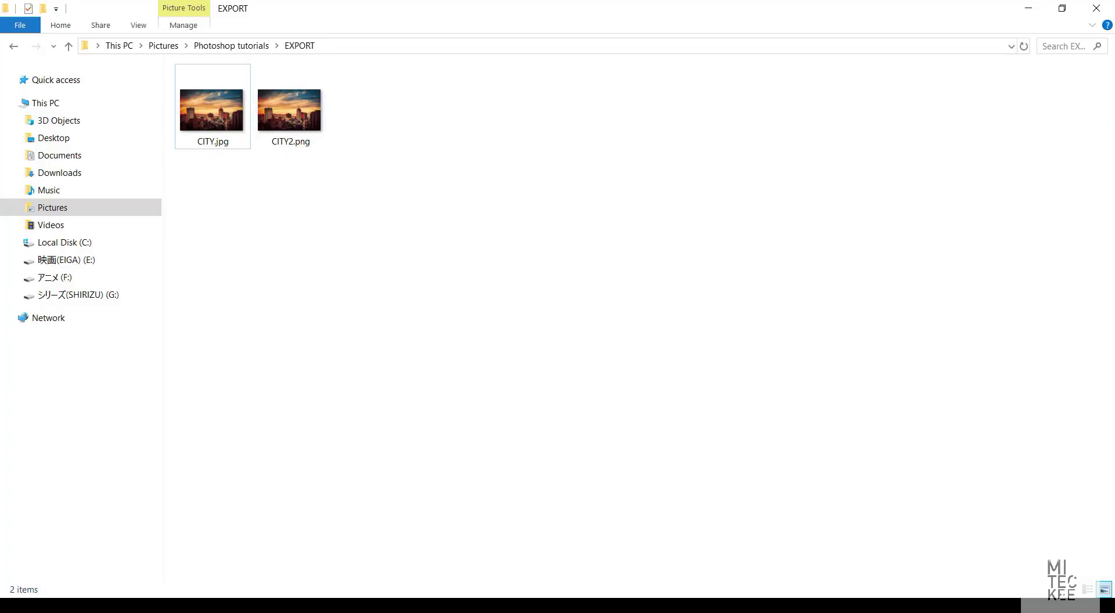
key("alt+Tab")
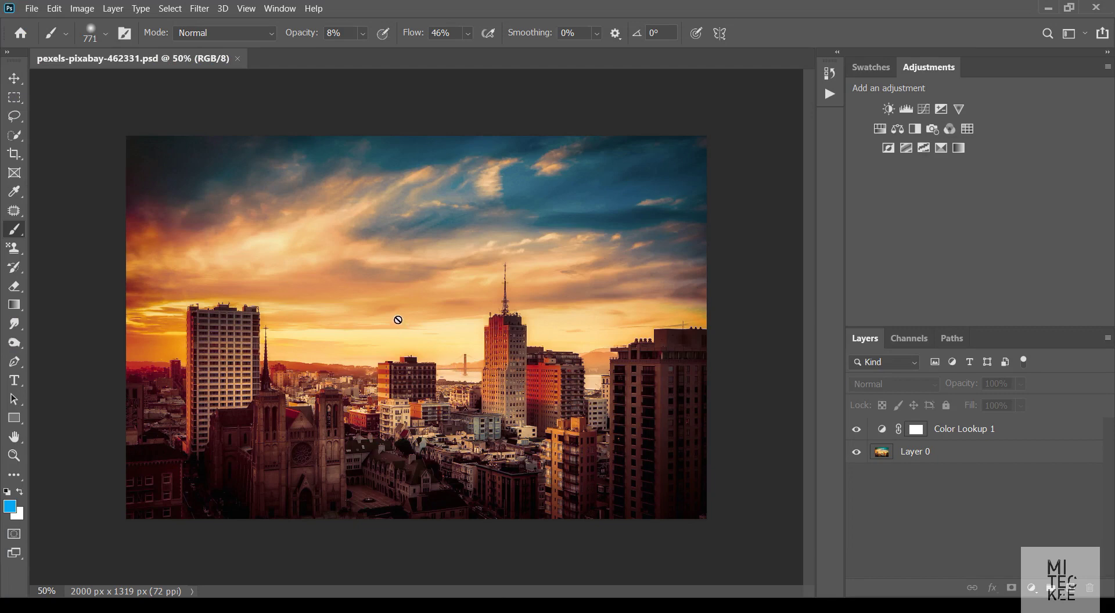
Open the Export As settings for the image and review the available file formats, keeping JPG.
left_click(31, 8)
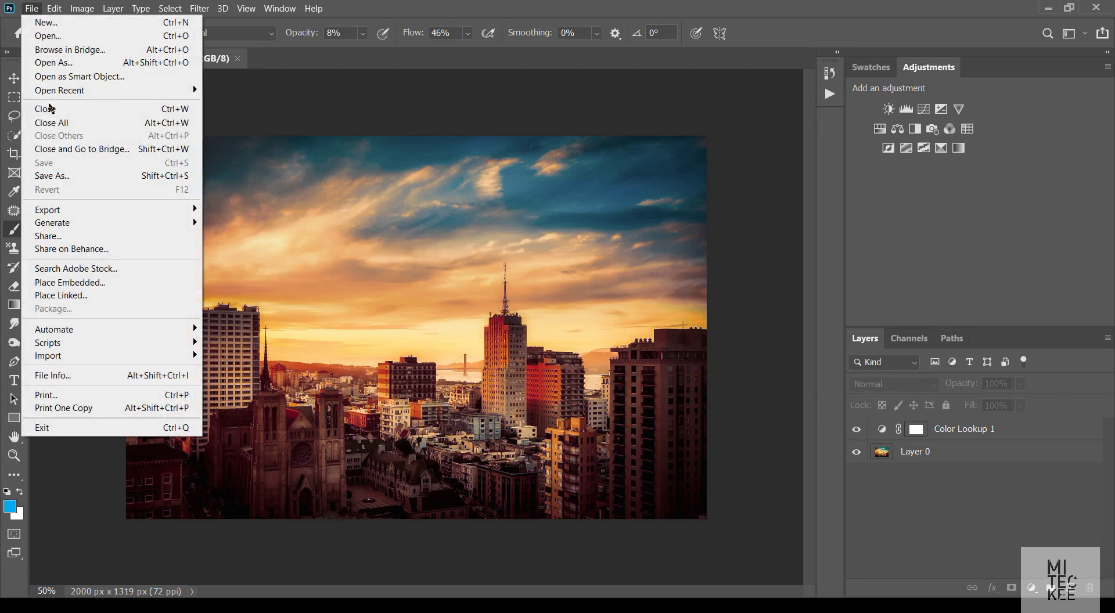
mouse_move(81, 209)
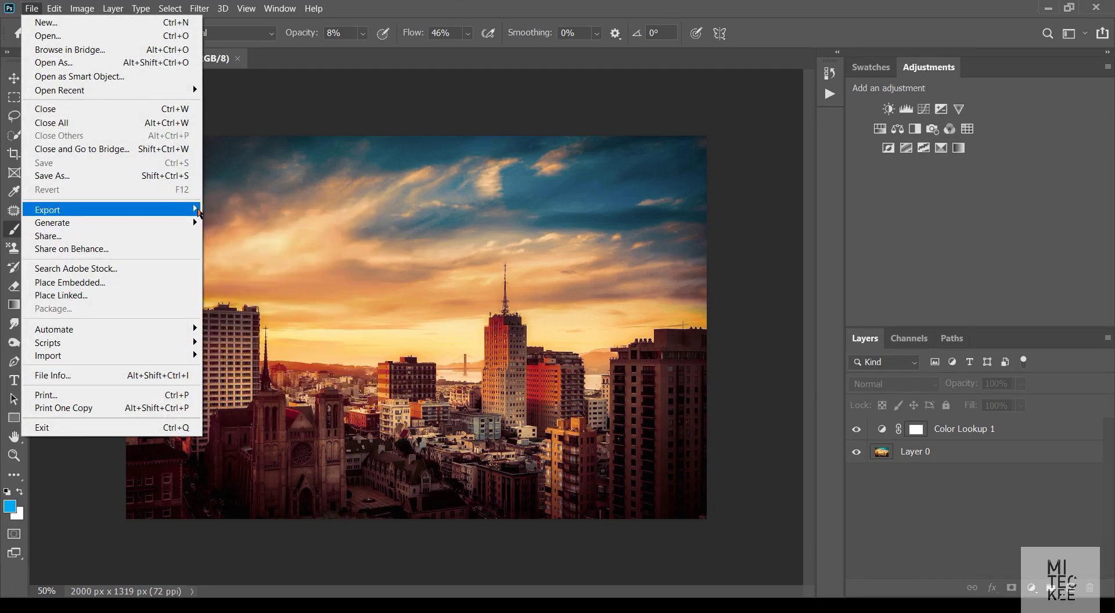
left_click(219, 222)
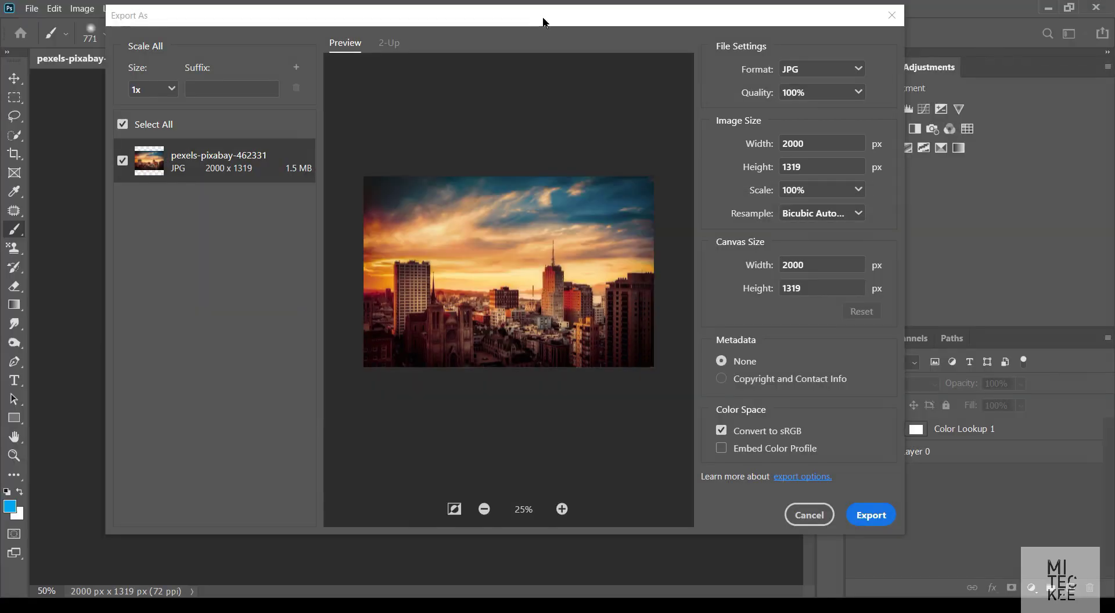
mouse_move(764, 140)
left_mouse_down()
mouse_move(809, 140)
mouse_move(764, 140)
left_mouse_up()
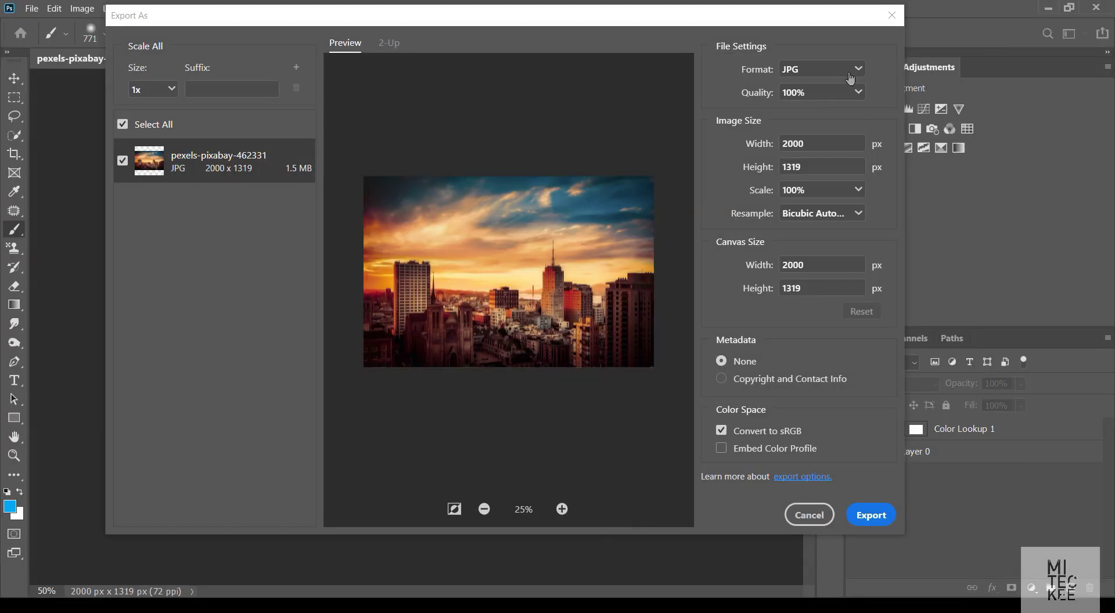
left_click(853, 71)
left_click(855, 71)
left_click(856, 71)
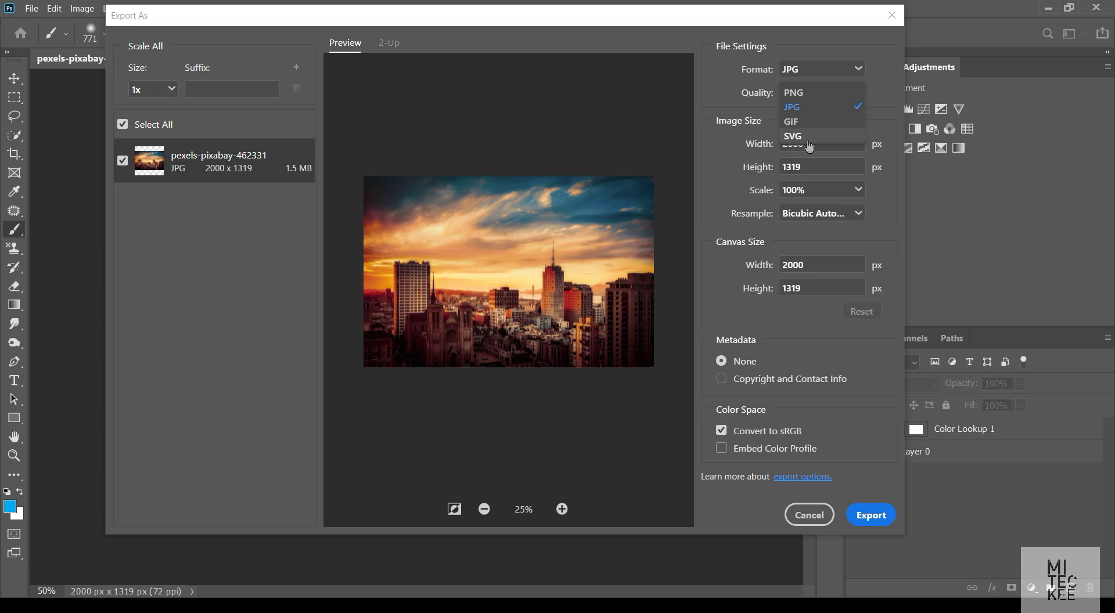
left_click(883, 106)
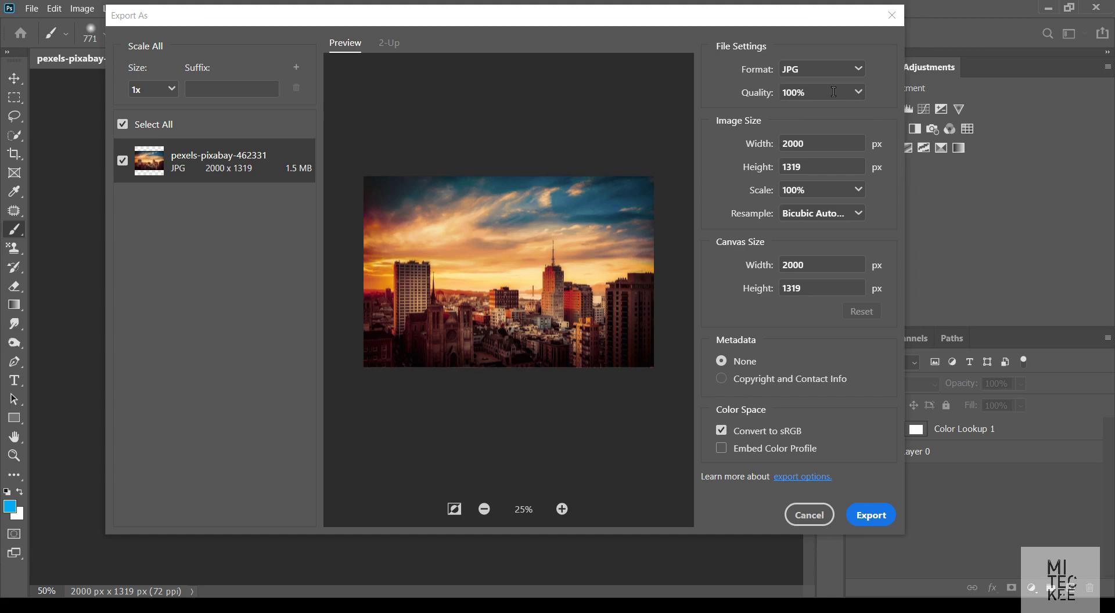
Try a JPG quality of 14% and inspect its effect in the enlarged export preview.
left_click(857, 95)
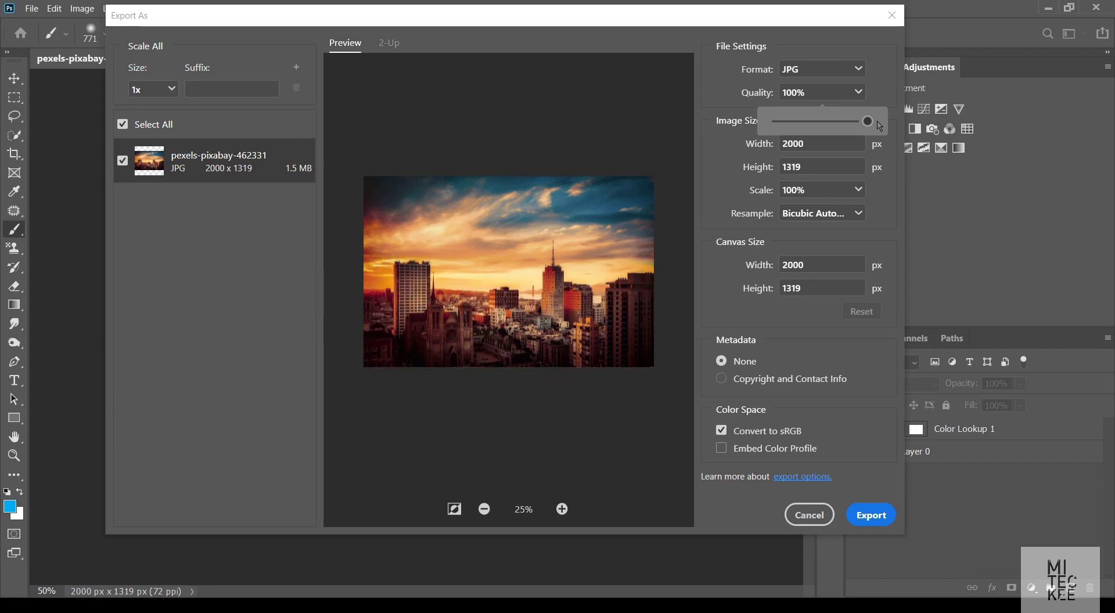
left_click(561, 509)
left_click(561, 510)
left_click(561, 509)
left_click(561, 509)
left_click(561, 509)
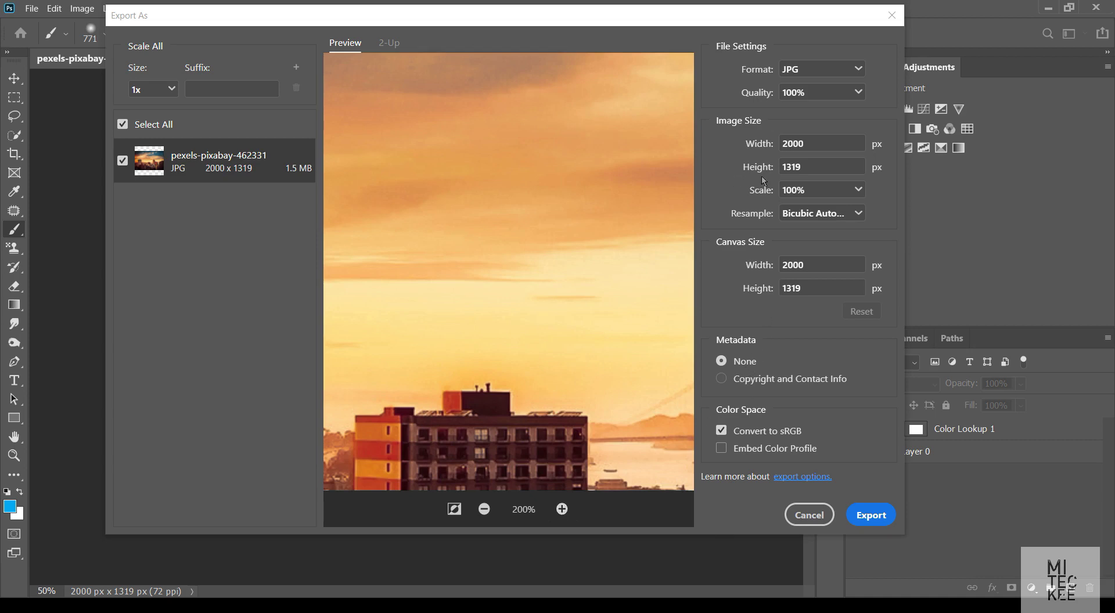
left_click(857, 91)
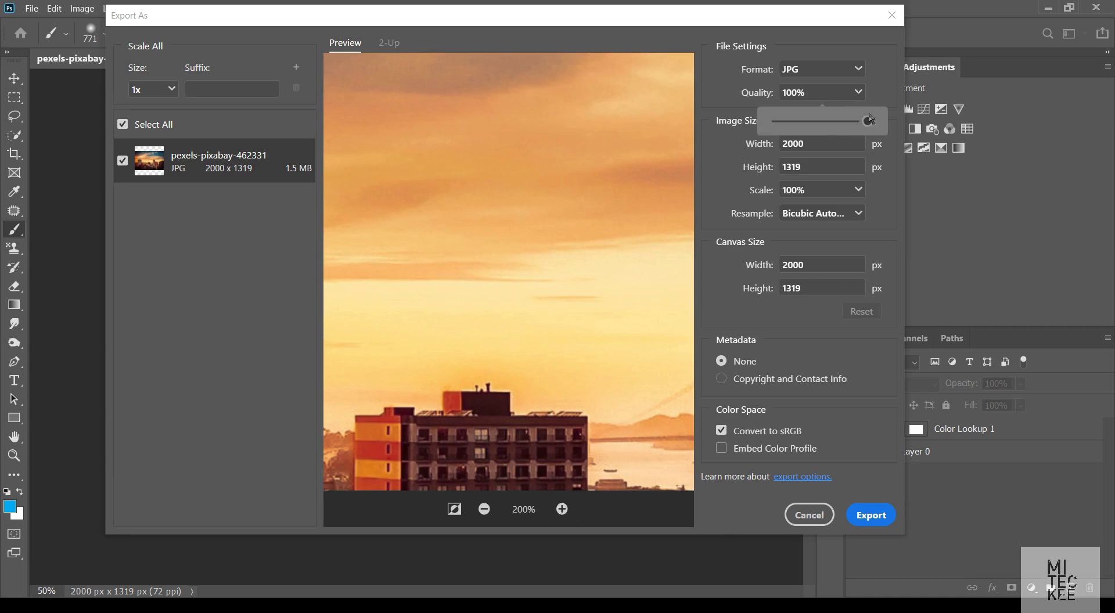
left_click_drag(868, 119, 810, 141)
left_click_drag(785, 140, 785, 140)
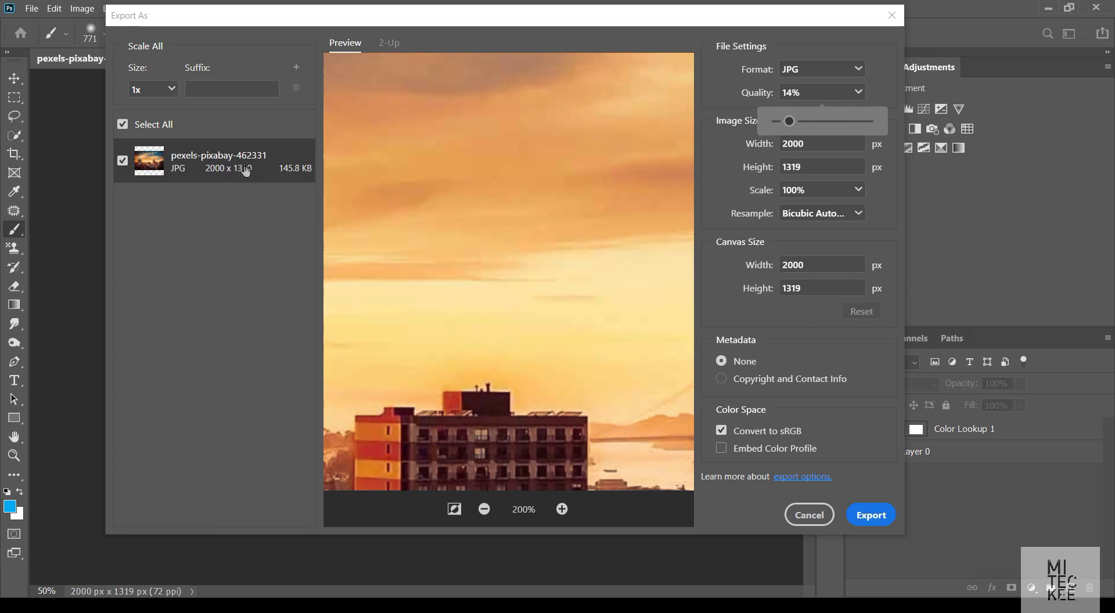
Set the JPG export quality to 81%.
left_click_drag(789, 121, 817, 120)
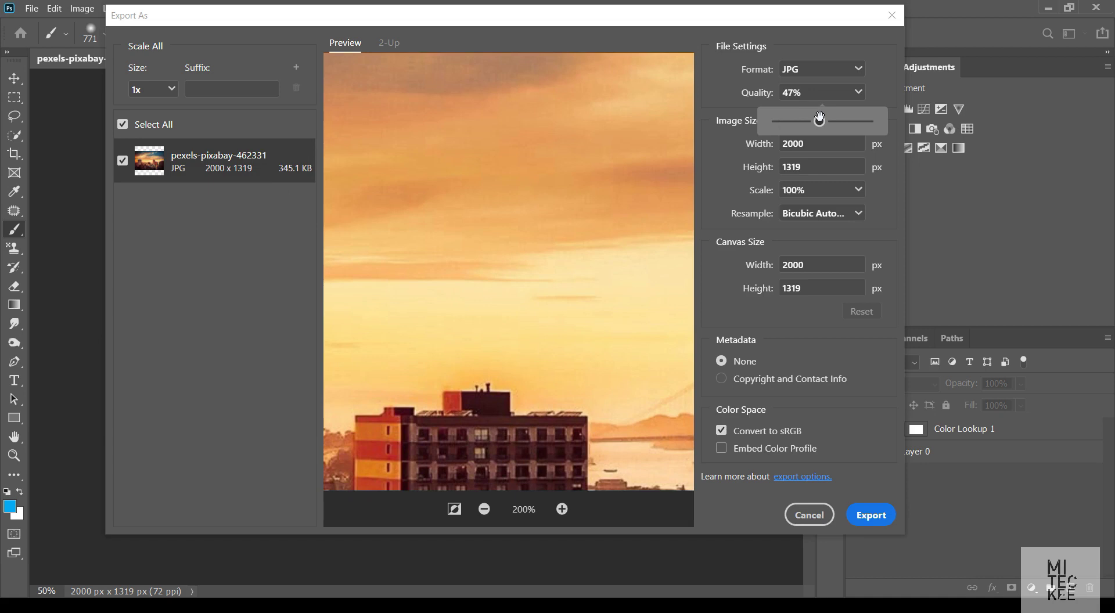
left_click_drag(819, 119, 850, 120)
left_click(712, 202)
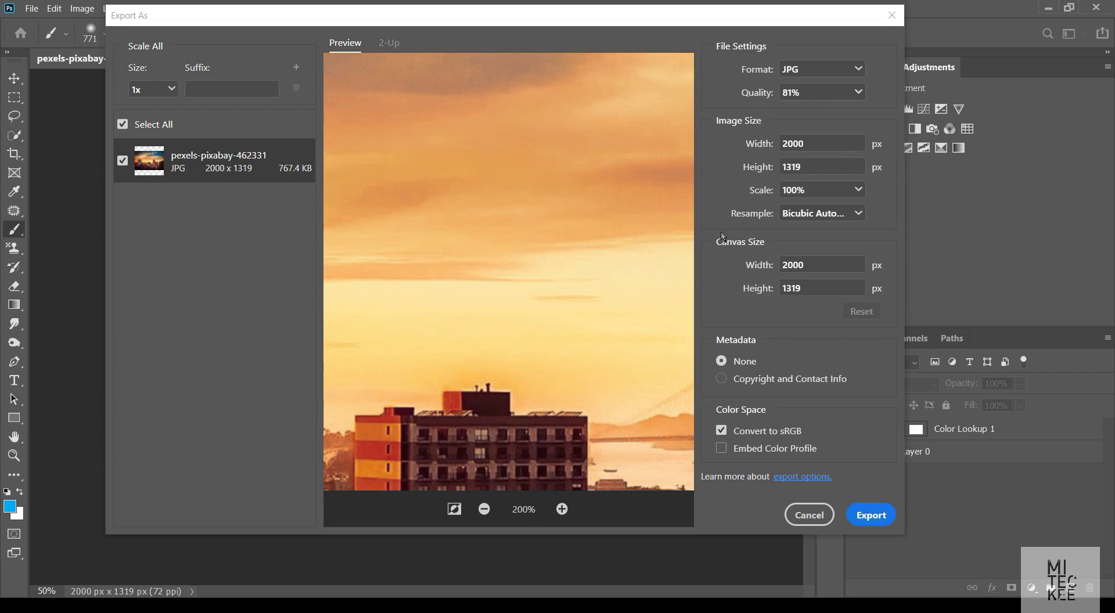
left_click(491, 512)
left_click(491, 512)
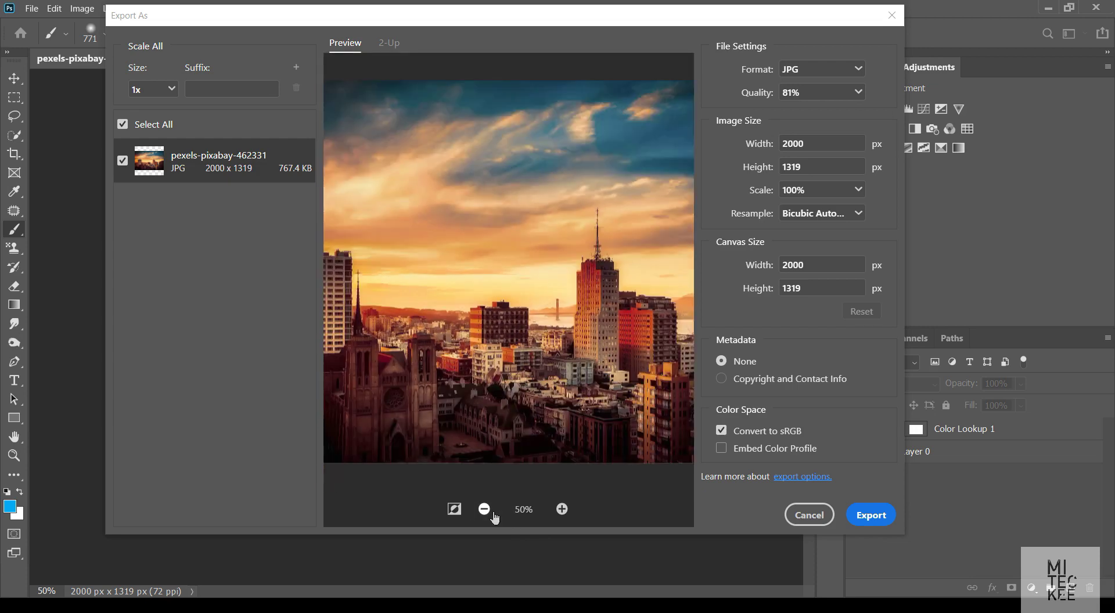
left_click(492, 513)
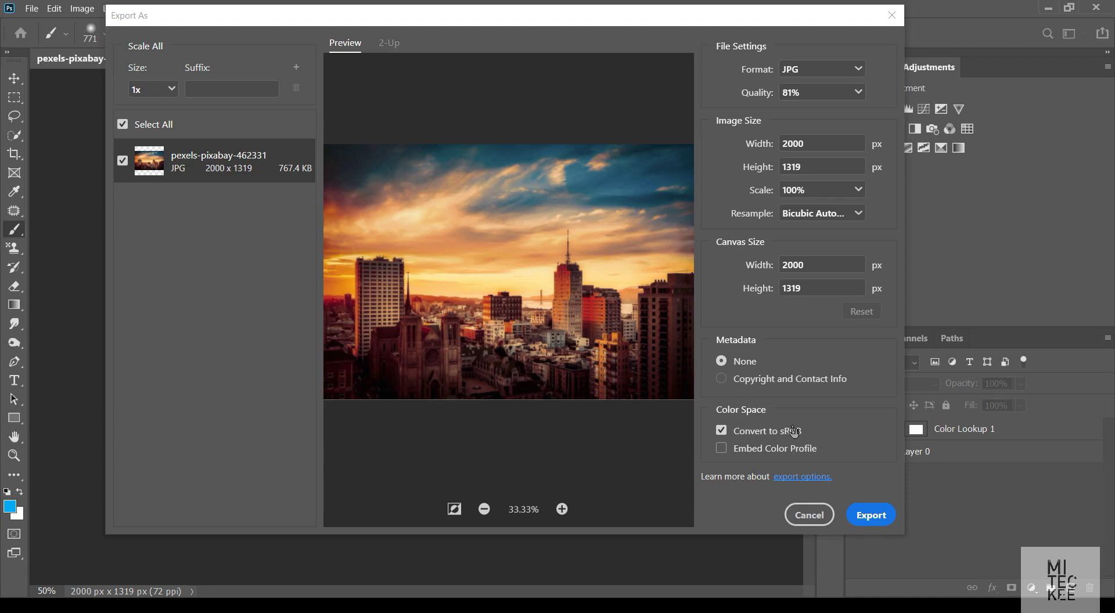
Disable the sRGB conversion to inspect the preview's colours without it, and enable the conversion again.
left_click(722, 431)
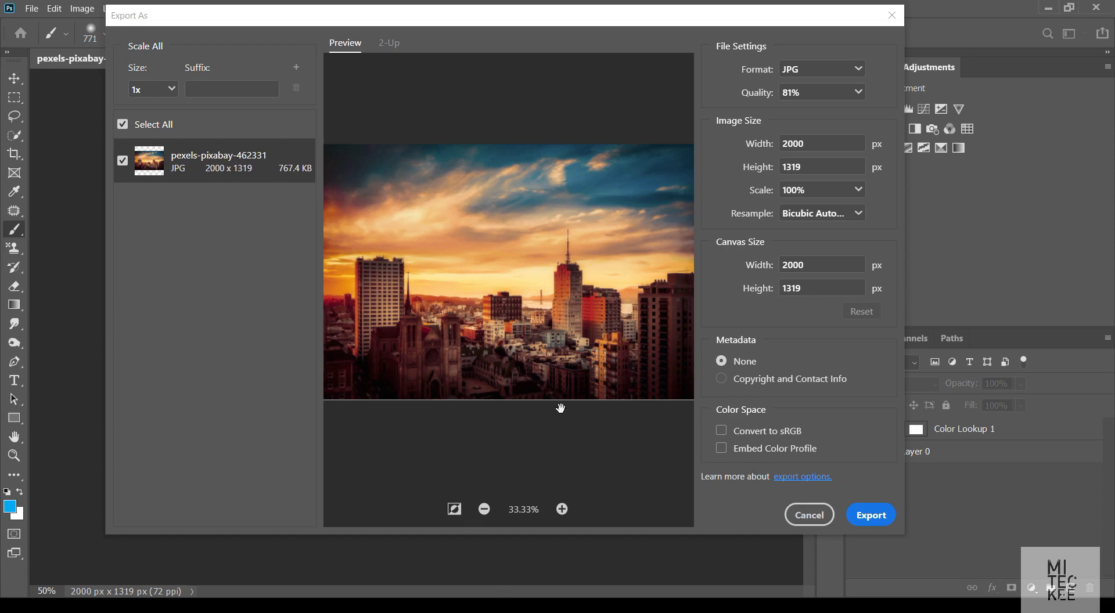
left_click(561, 509)
left_click(561, 509)
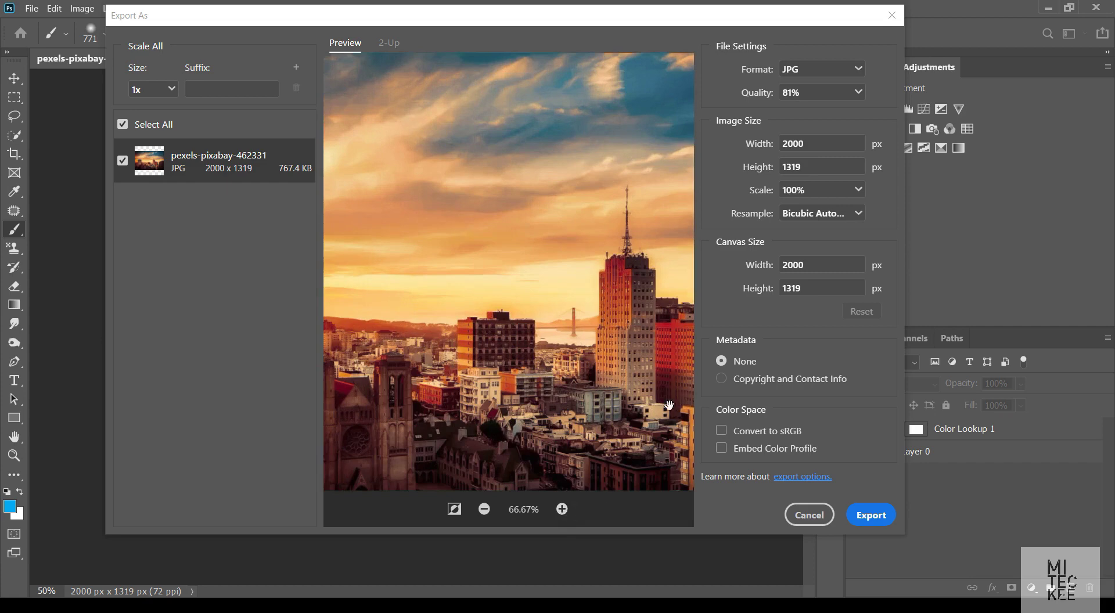
left_click(730, 436)
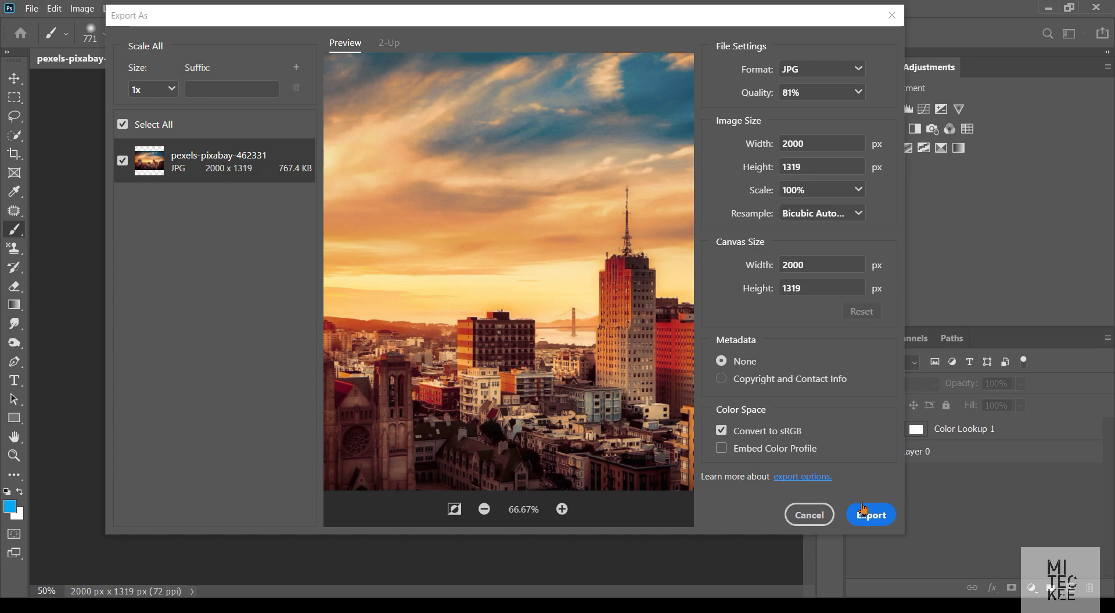
Export the JPG as CITY3 into the EXPORT folder.
left_click(866, 510)
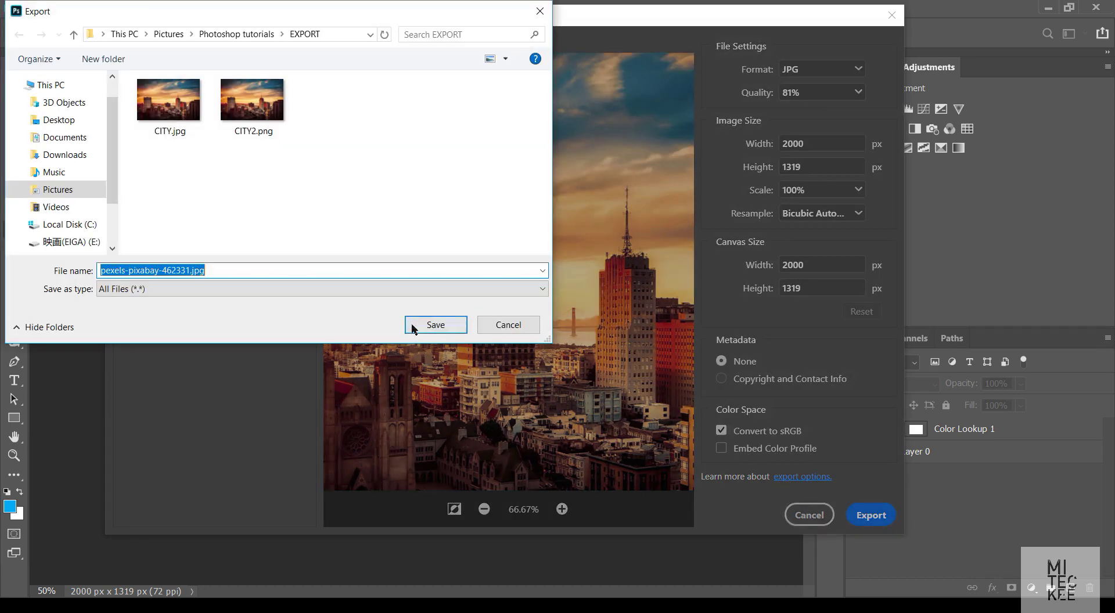
key("BackSpace")
type("CITY")
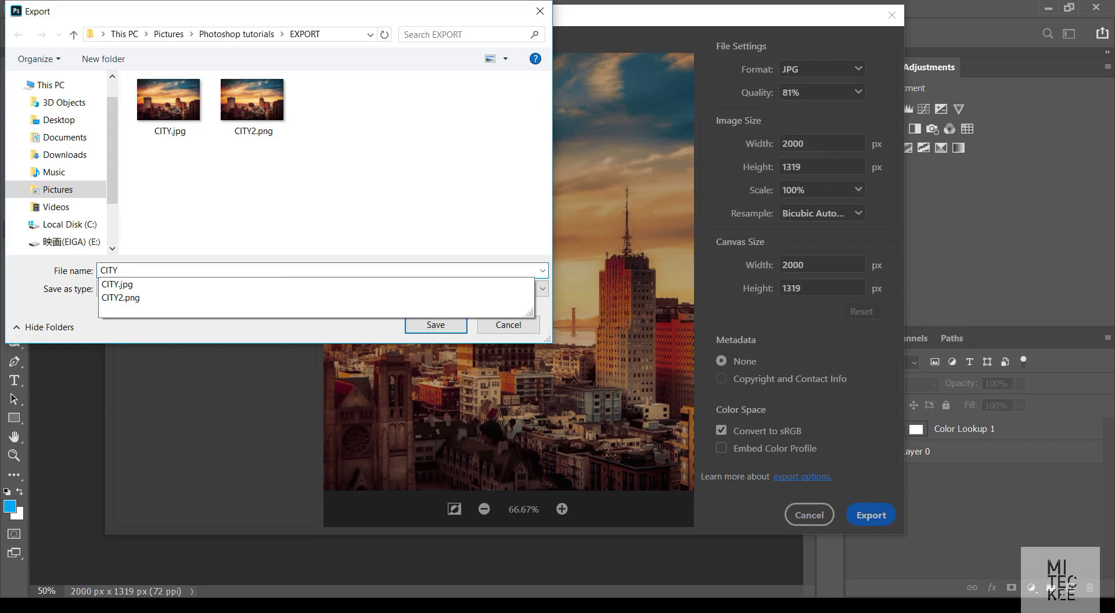
type("3")
left_click(415, 323)
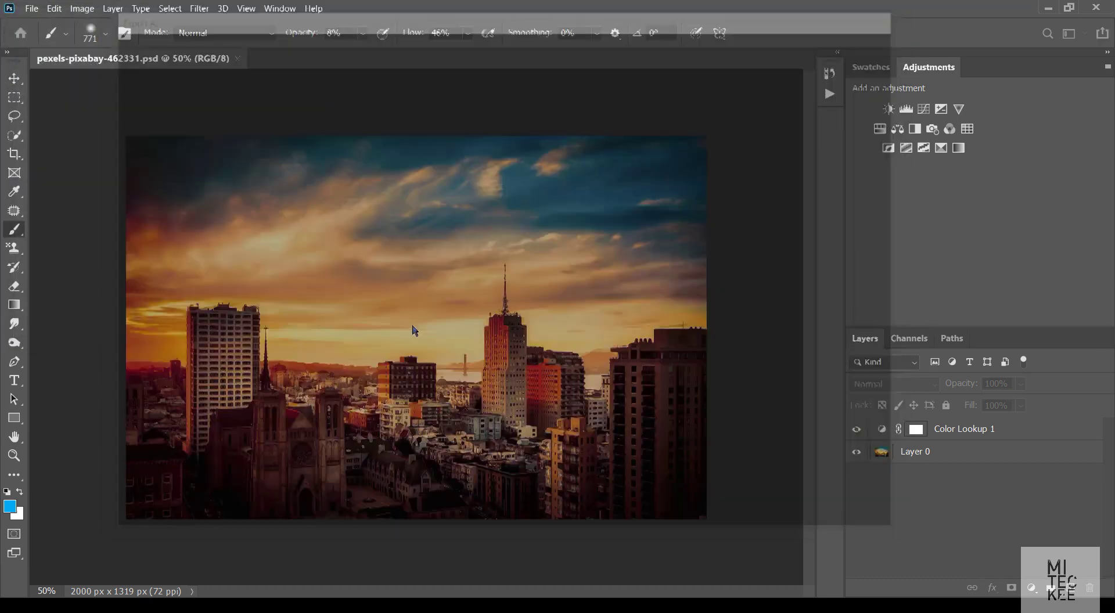